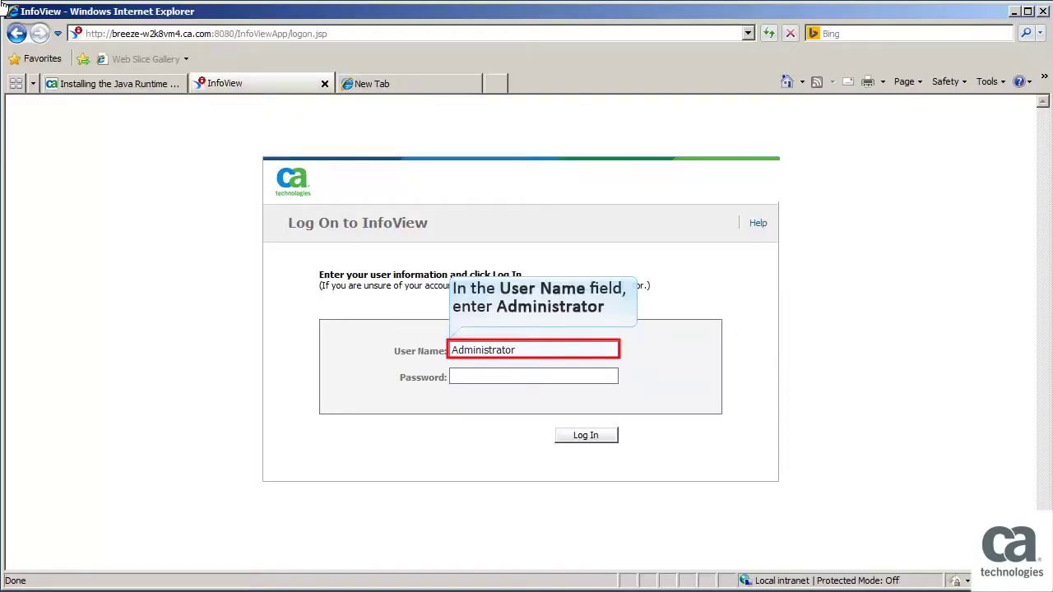
Step: Log on to InfoView and create a new Web Intelligence document from the Document List
click(585, 436)
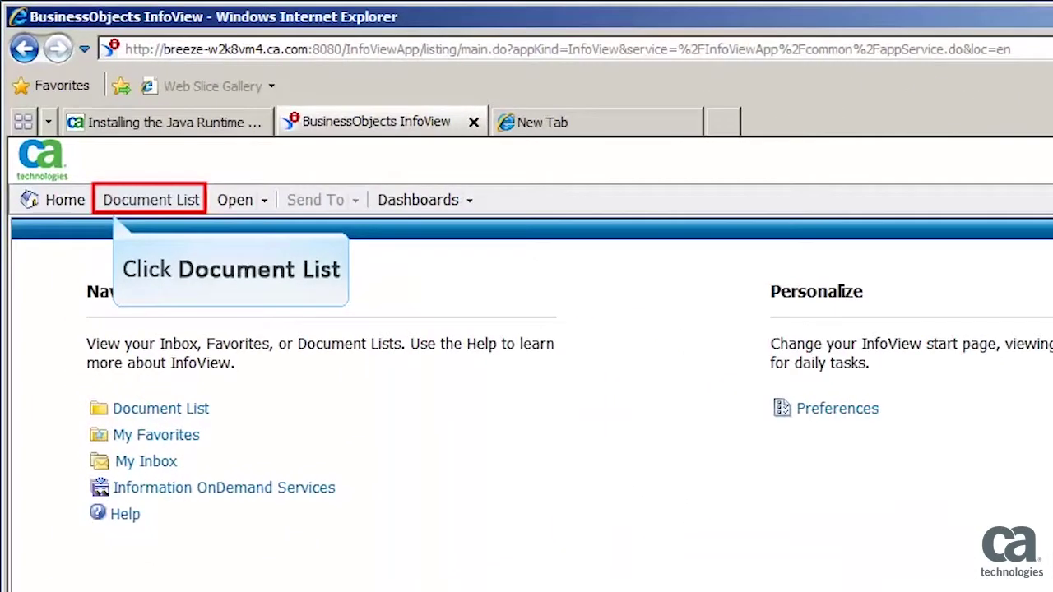
click(116, 145)
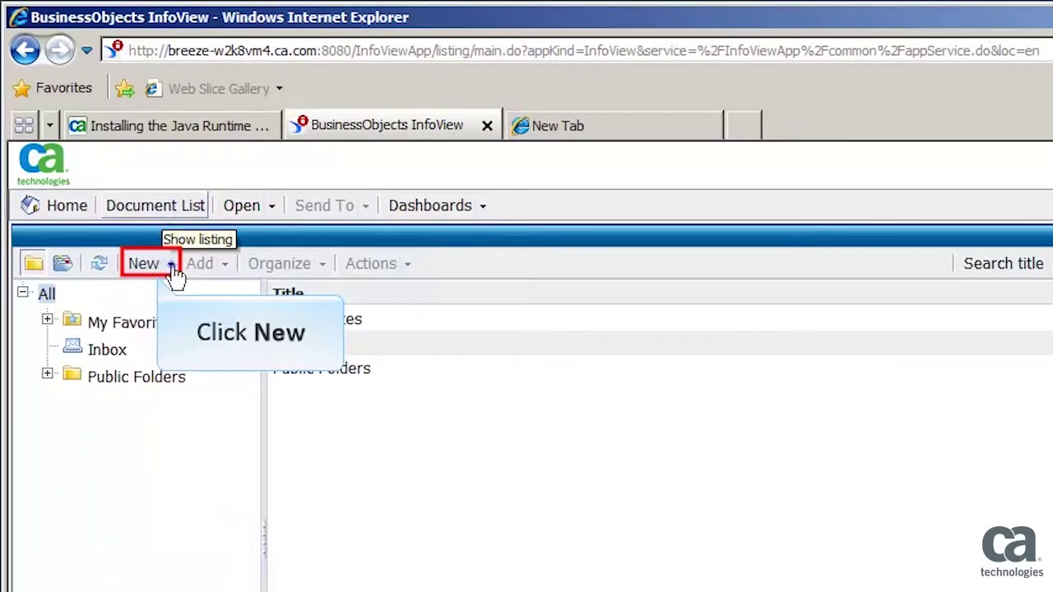
click(171, 265)
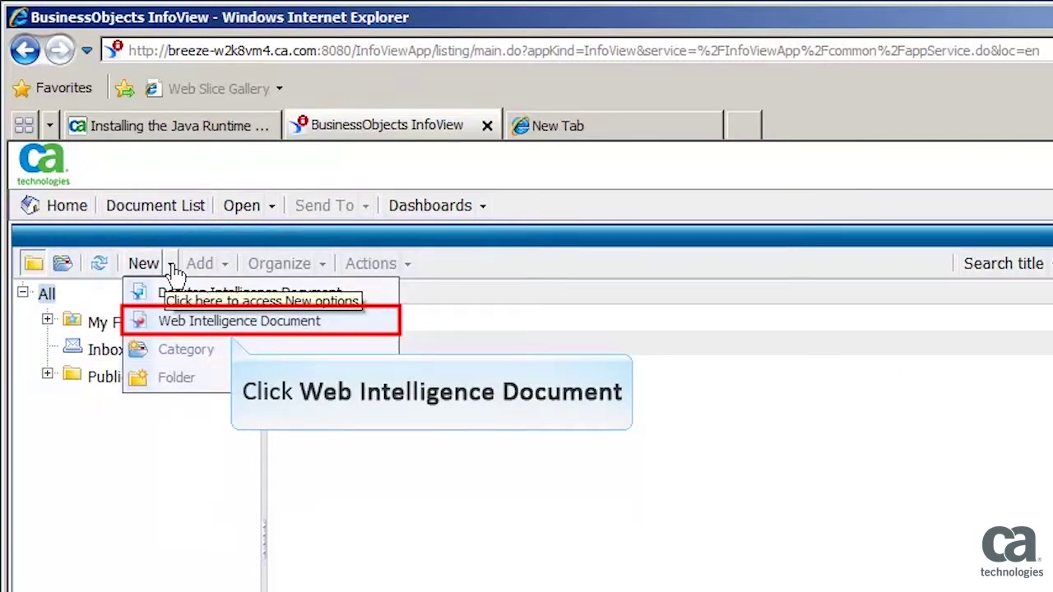
click(200, 328)
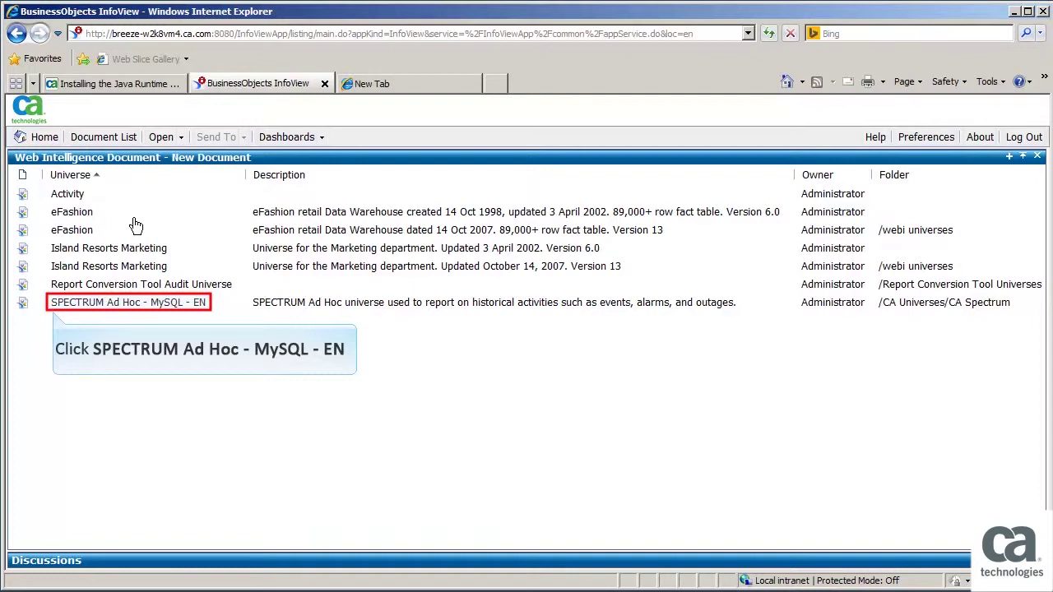
Step: Base the document on the SPECTRUM Ad Hoc - MySQL - EN universe and let the Java editor run
click(103, 305)
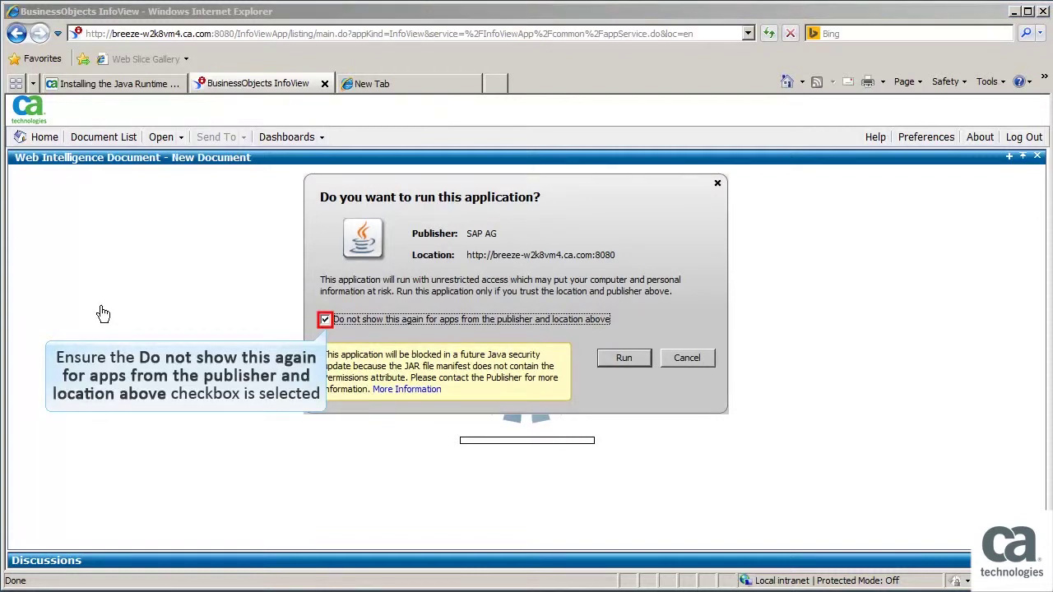
click(623, 359)
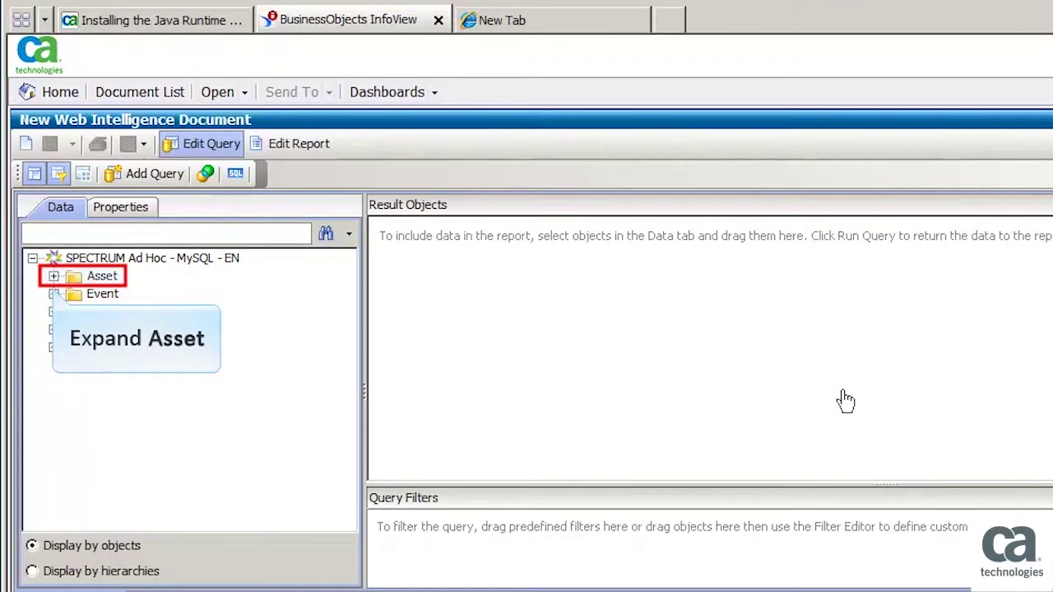
Step: From the Asset folder, add Device Name, Device Location and interface counts, filtered by *Landscape(s)
click(53, 277)
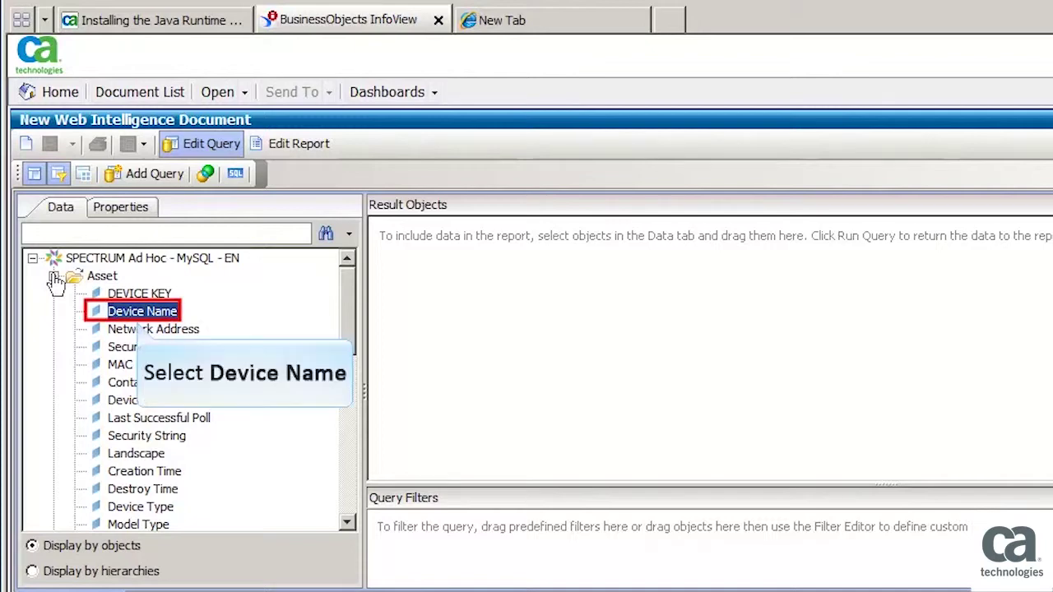
double_click(133, 316)
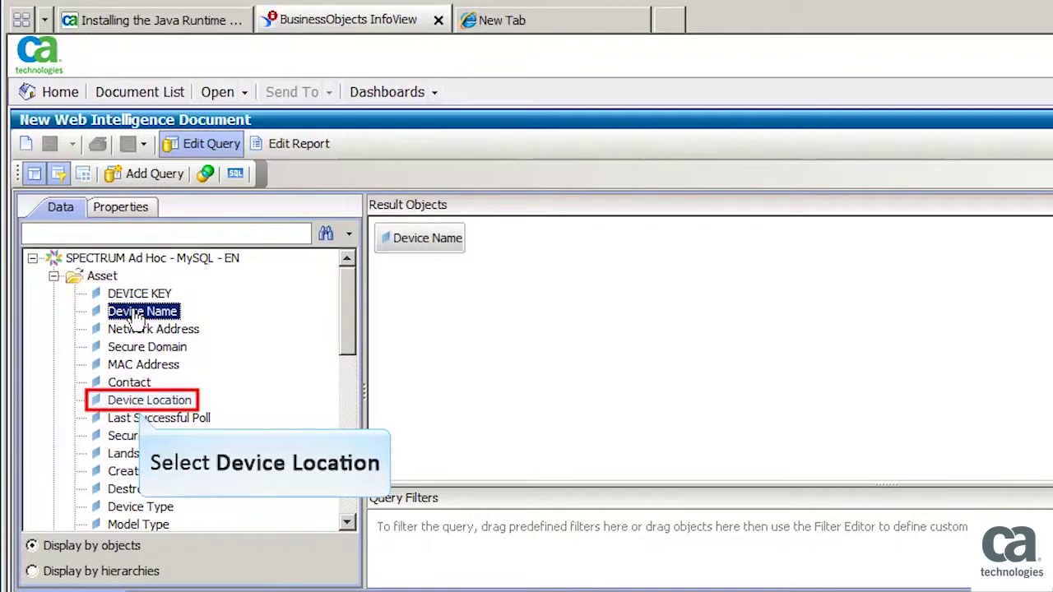
double_click(120, 403)
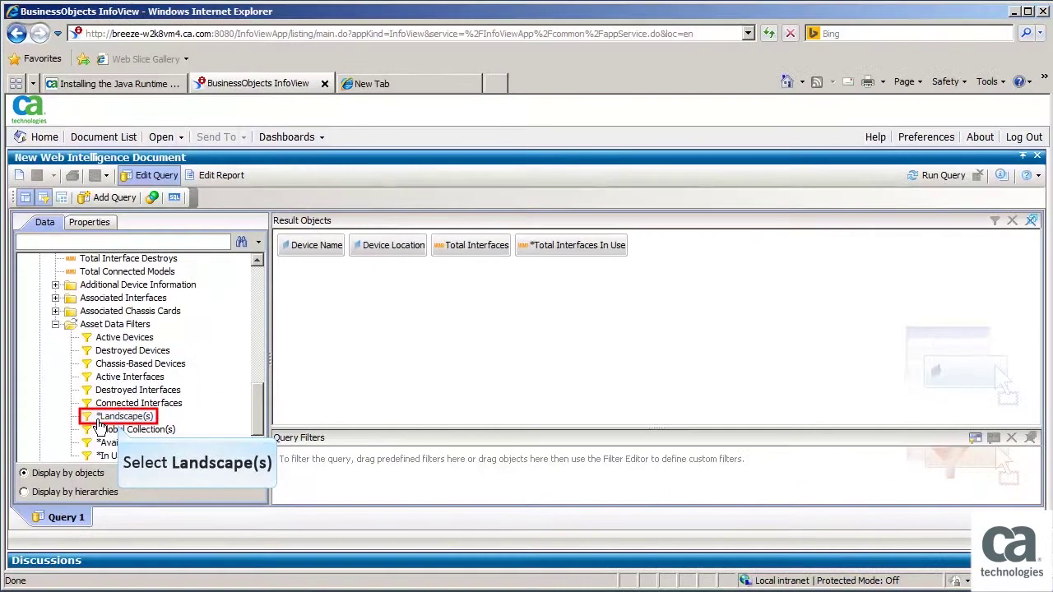
double_click(130, 470)
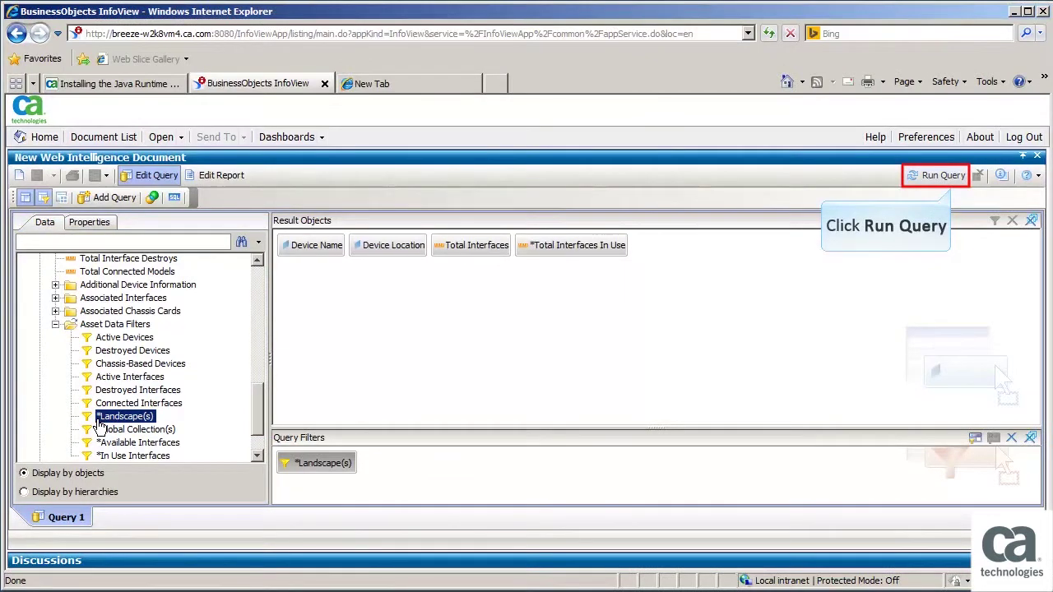
Step: Run the query with 3 minimum idle days and landscape breeze-w2k8vm2
click(938, 176)
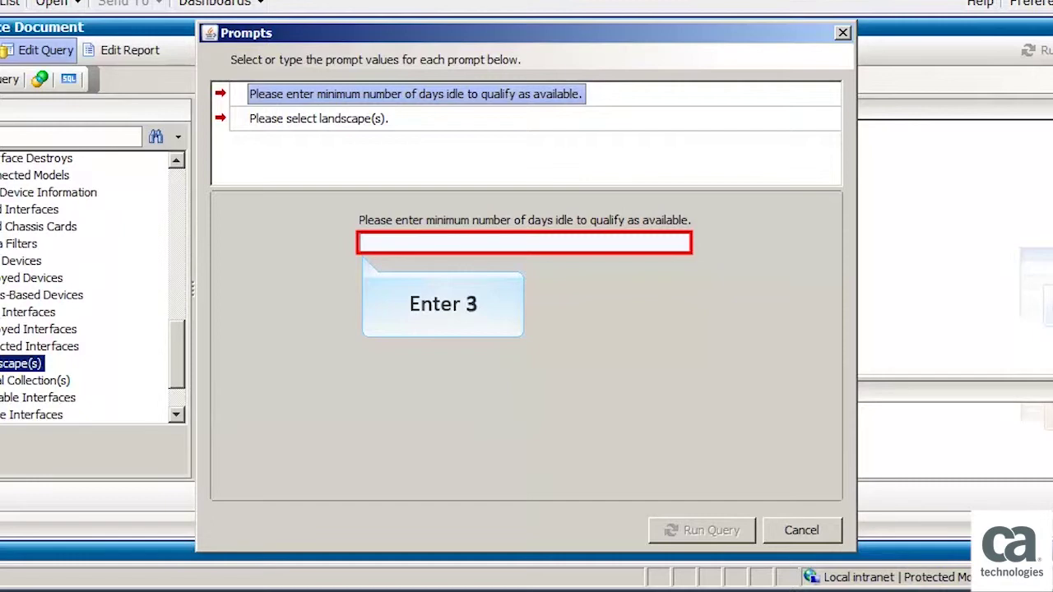
text(3)
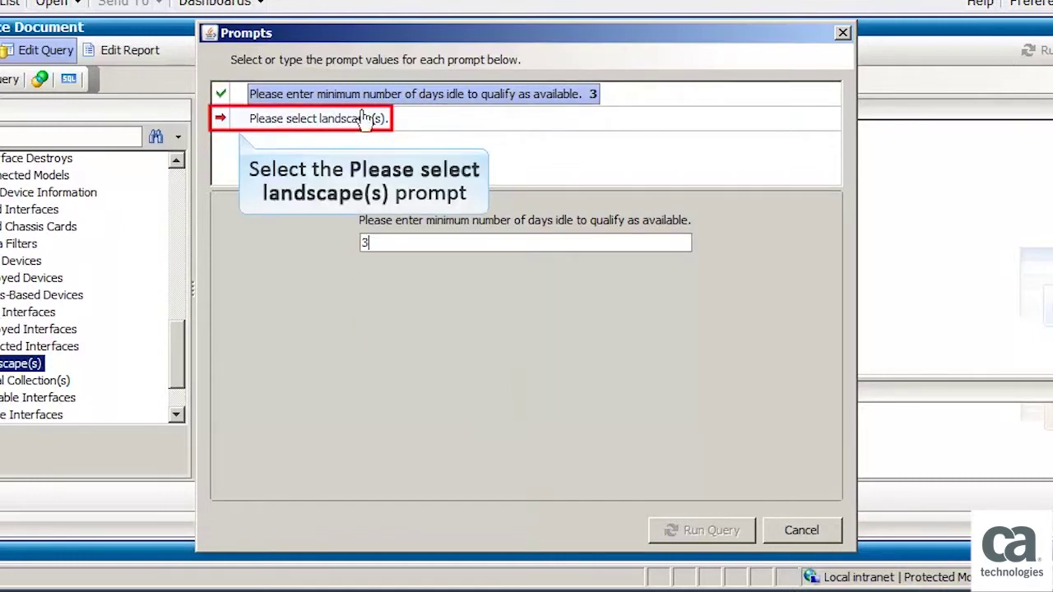
click(257, 123)
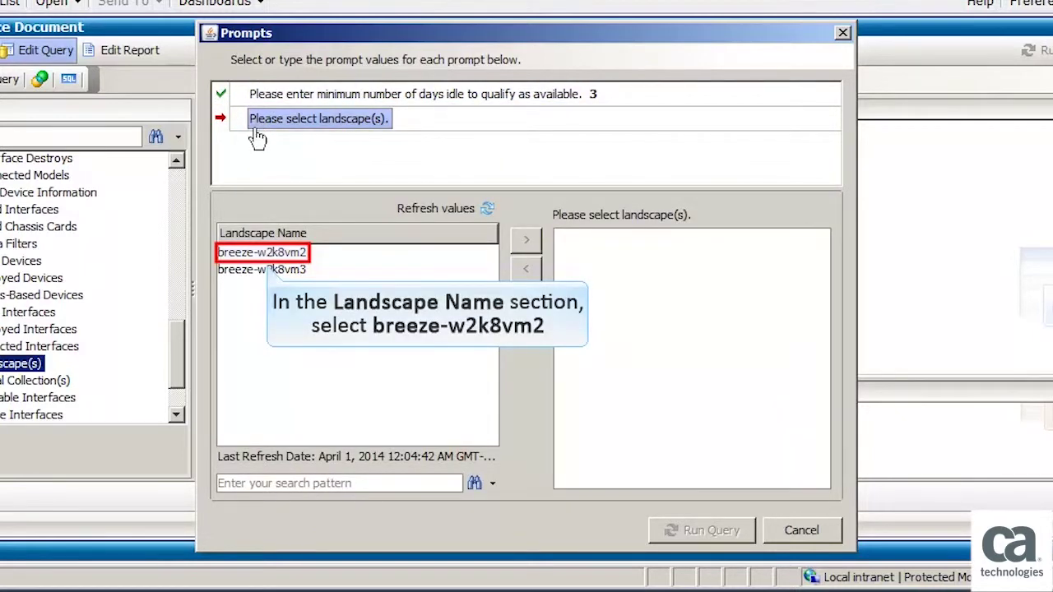
click(260, 253)
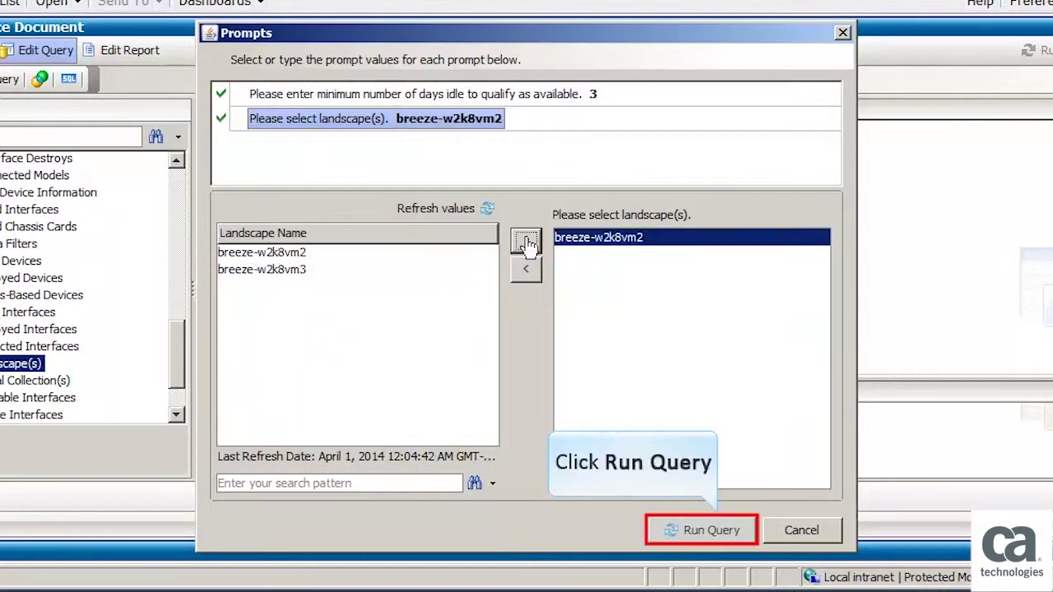
click(695, 532)
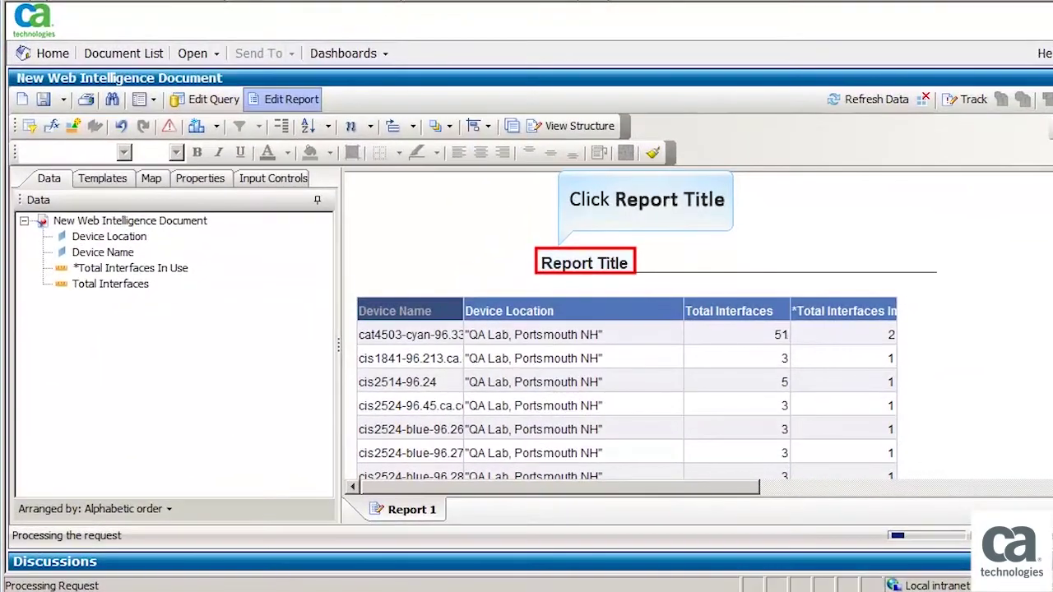
Step: Change the report title cell to 'My Devices Report'
double_click(584, 262)
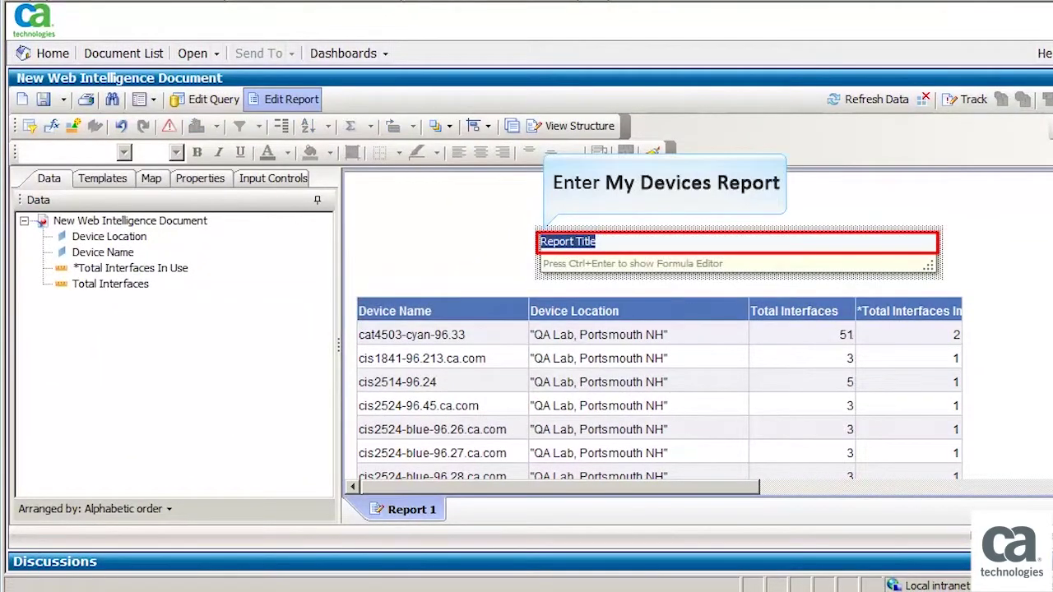
text(My Devices Repor)
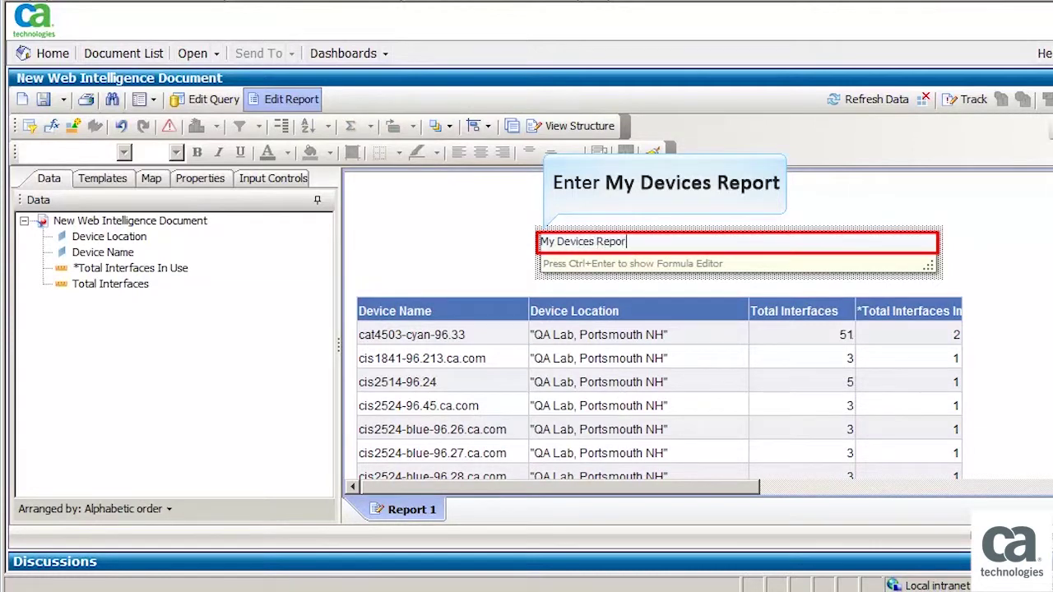
text(t)
key(Return)
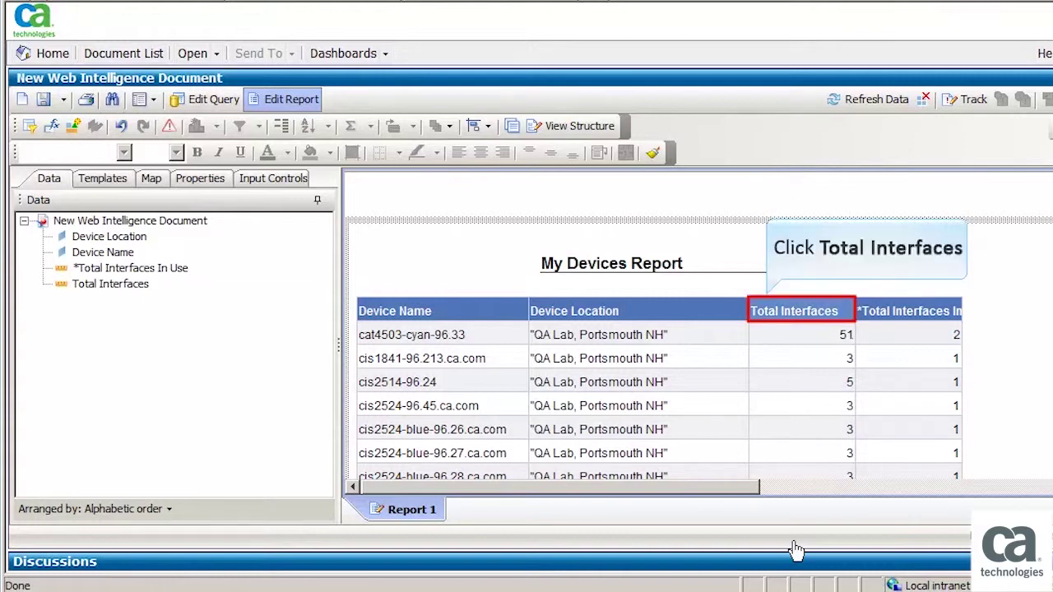
Step: Add a Top 10 ranking on the Total Interfaces column
click(792, 314)
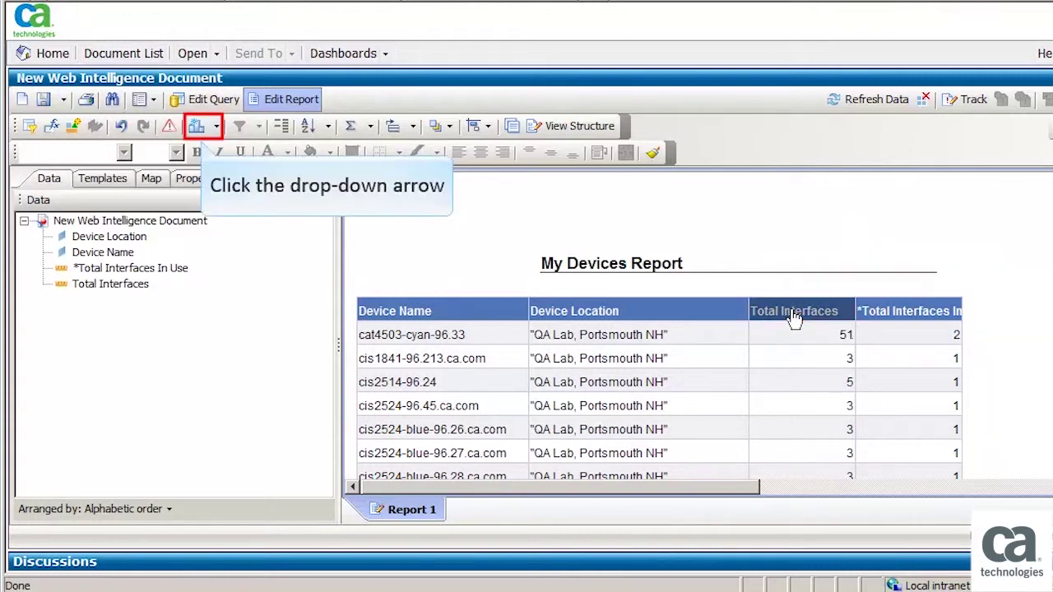
click(218, 133)
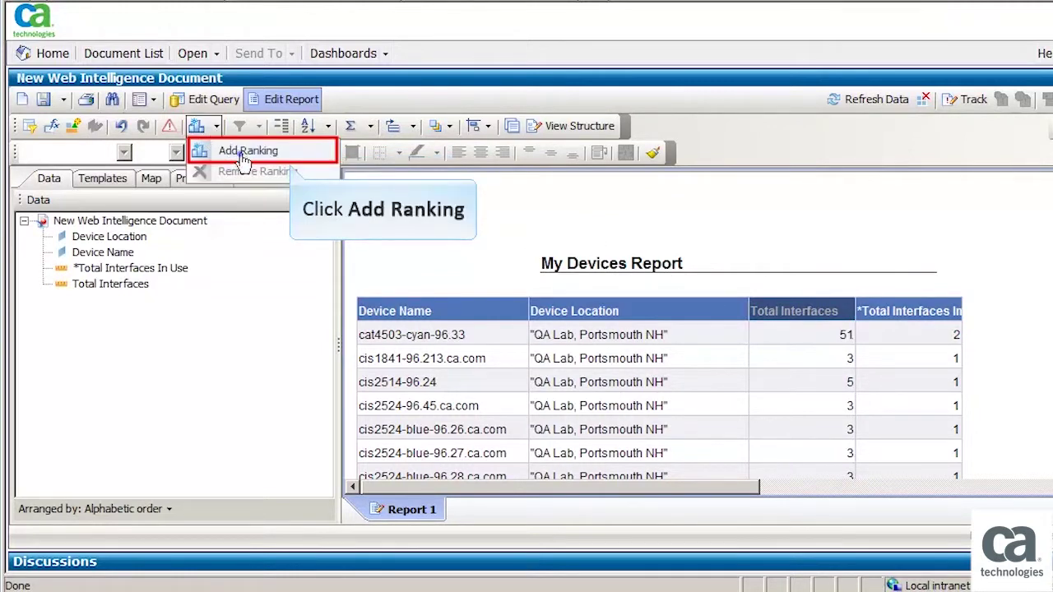
click(247, 151)
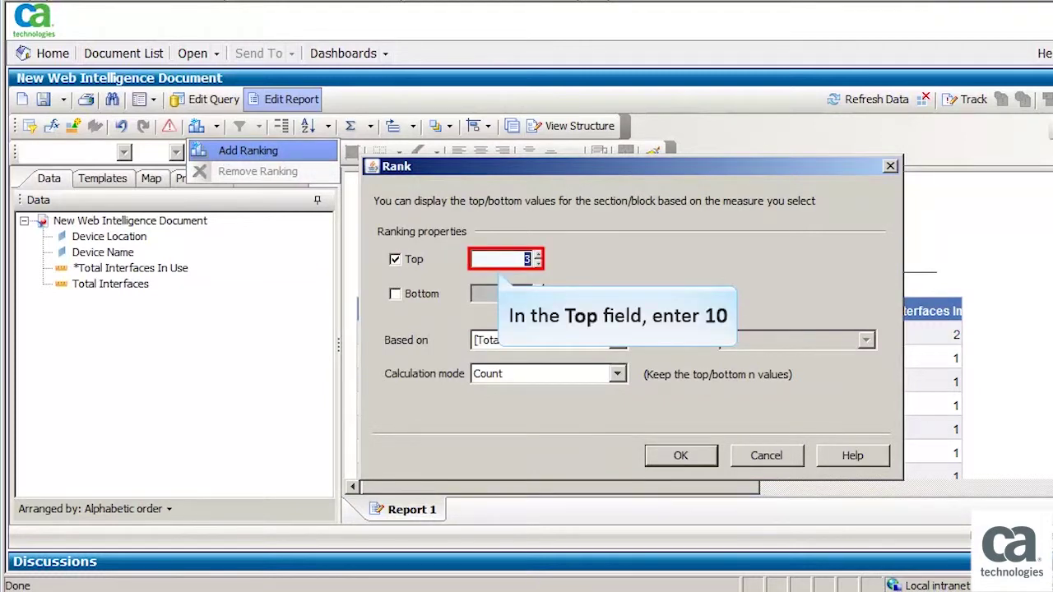
text(10)
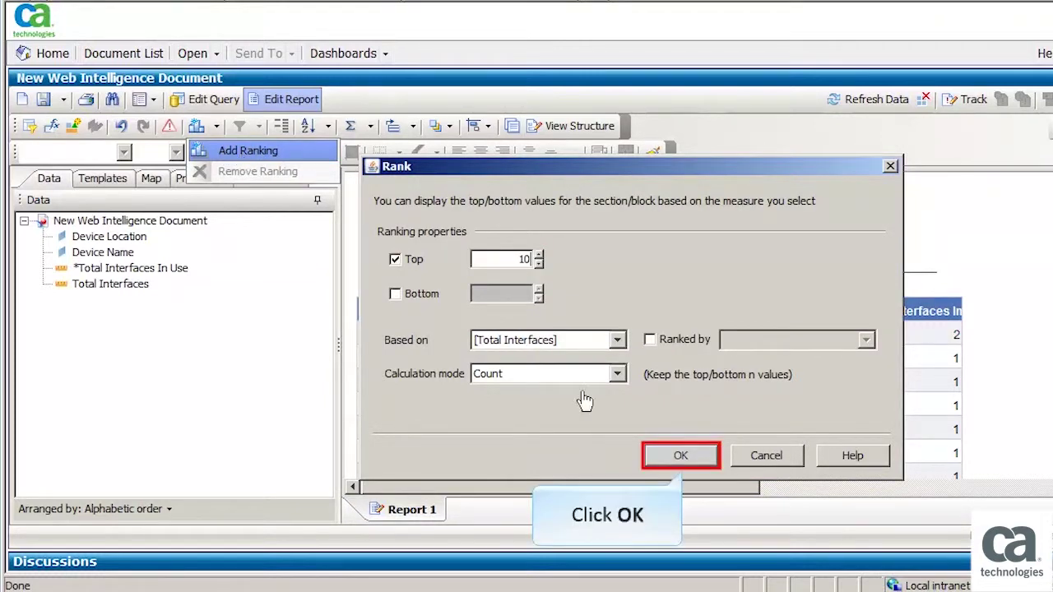
click(682, 462)
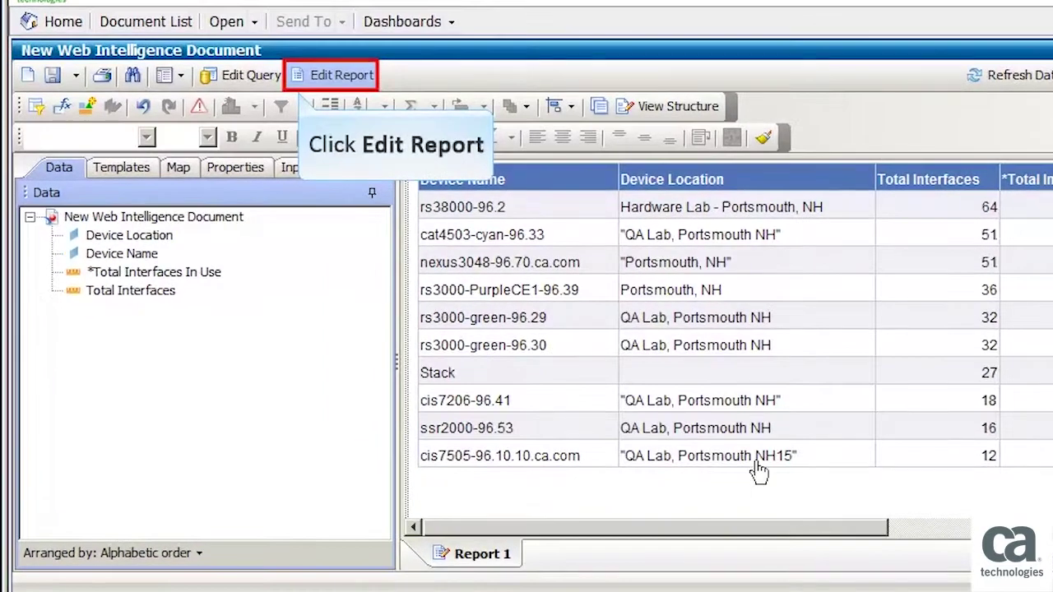
Step: In Edit Report mode, apply the Bar > Vertical Grouped chart template to the devices table
click(328, 89)
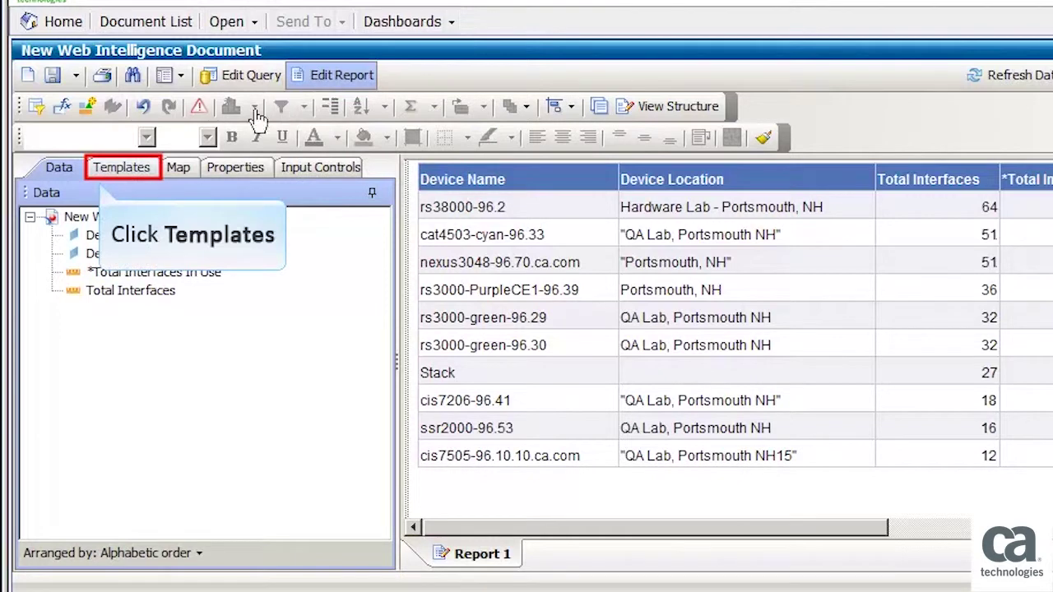
click(122, 172)
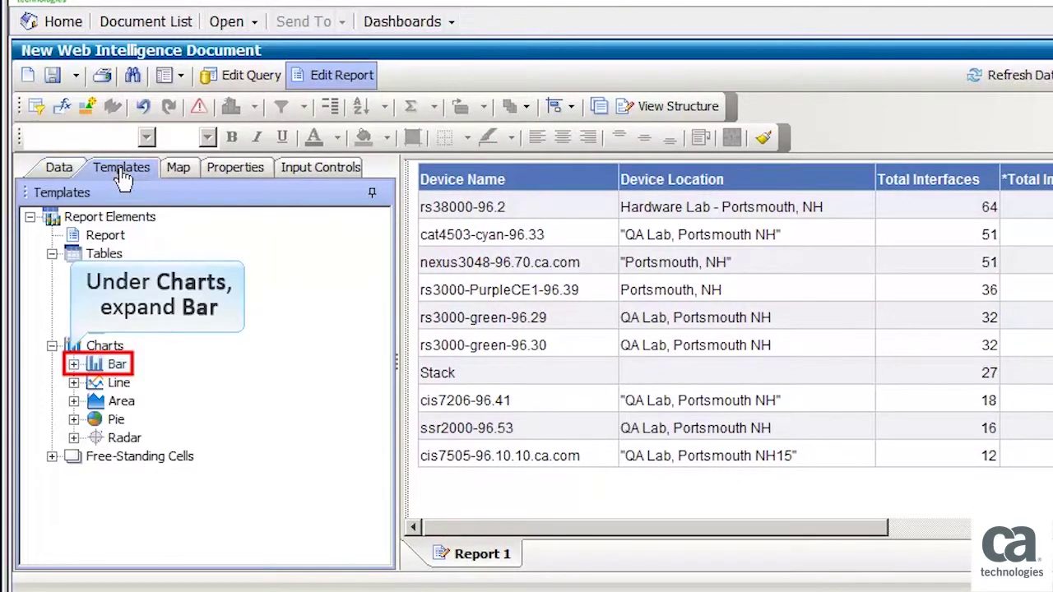
click(73, 365)
click(136, 386)
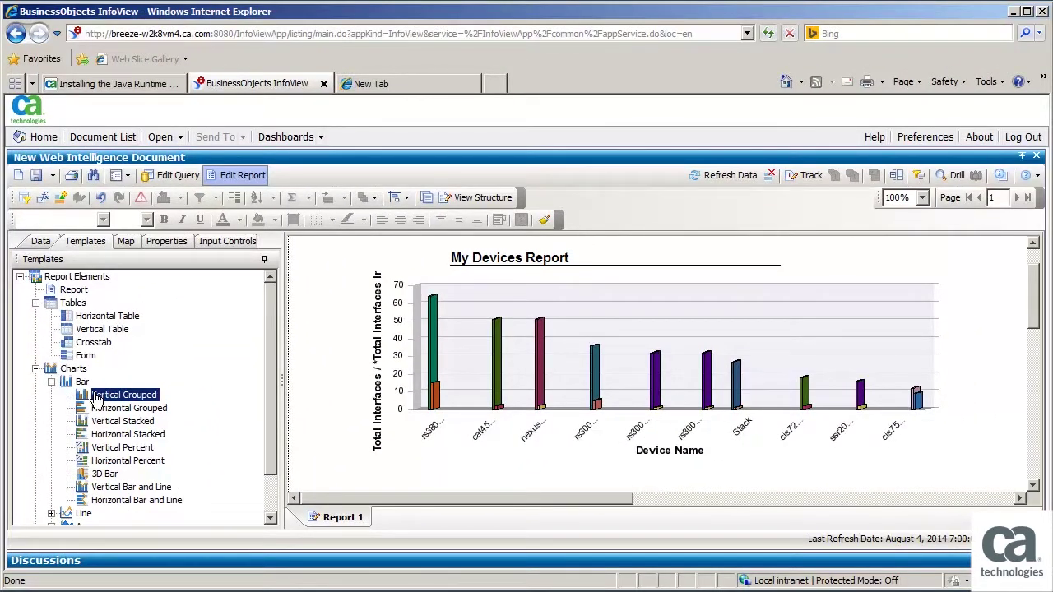
Step: Save the document under the name 'Devices Report' and close it
click(35, 177)
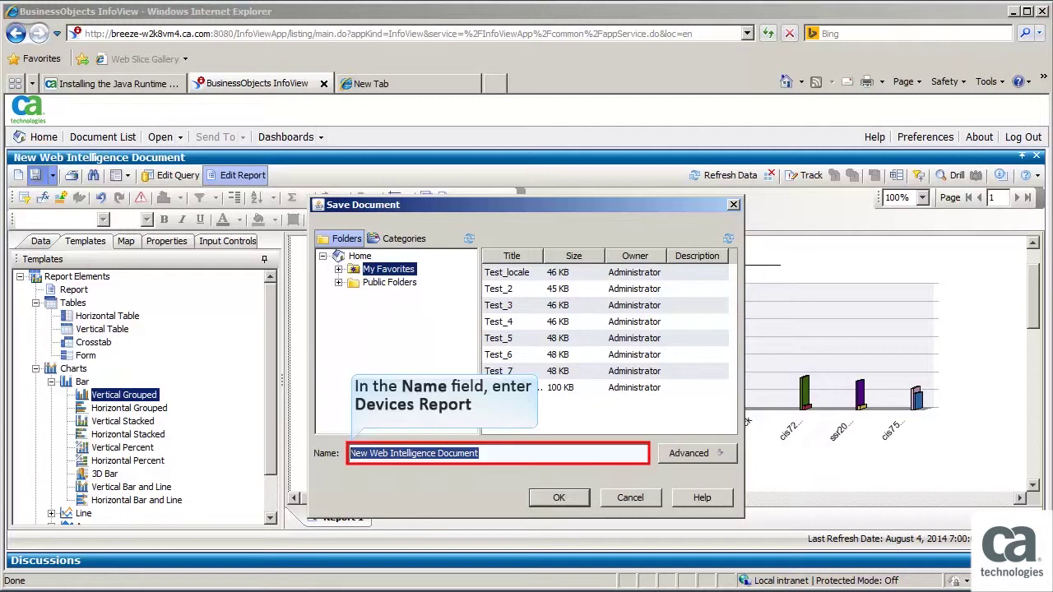
text(Devices Report)
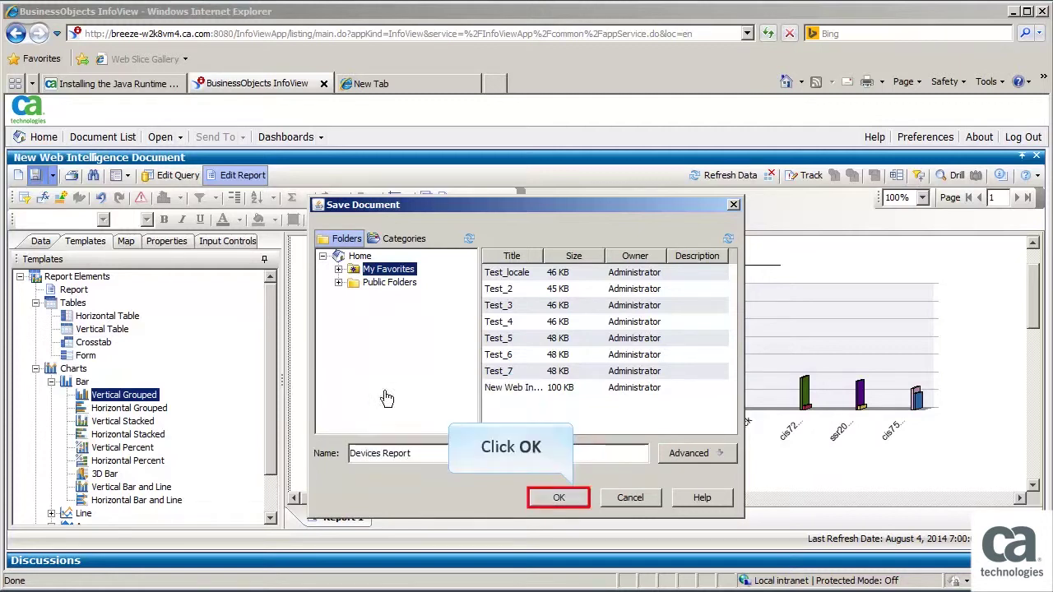
click(558, 497)
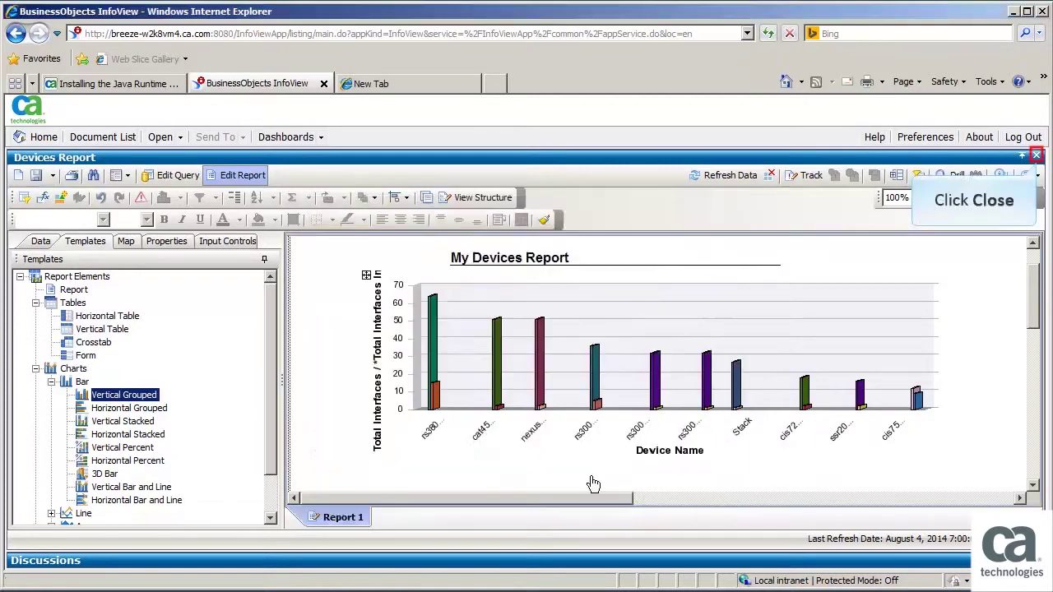
click(1037, 156)
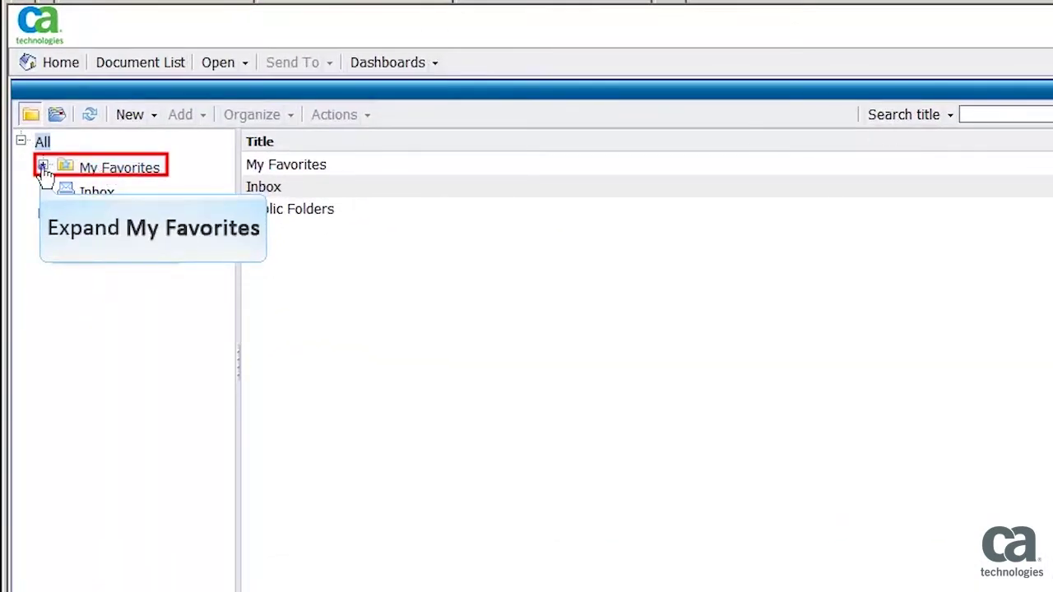
Step: Reopen Devices Report from My Favorites and save it to the computer as a PDF
click(42, 166)
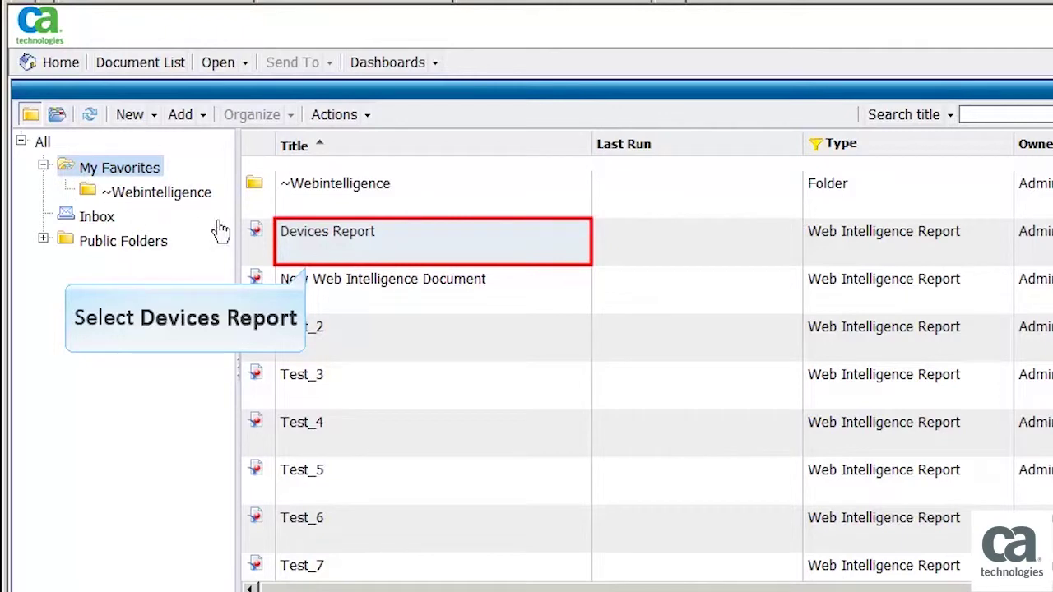
double_click(302, 251)
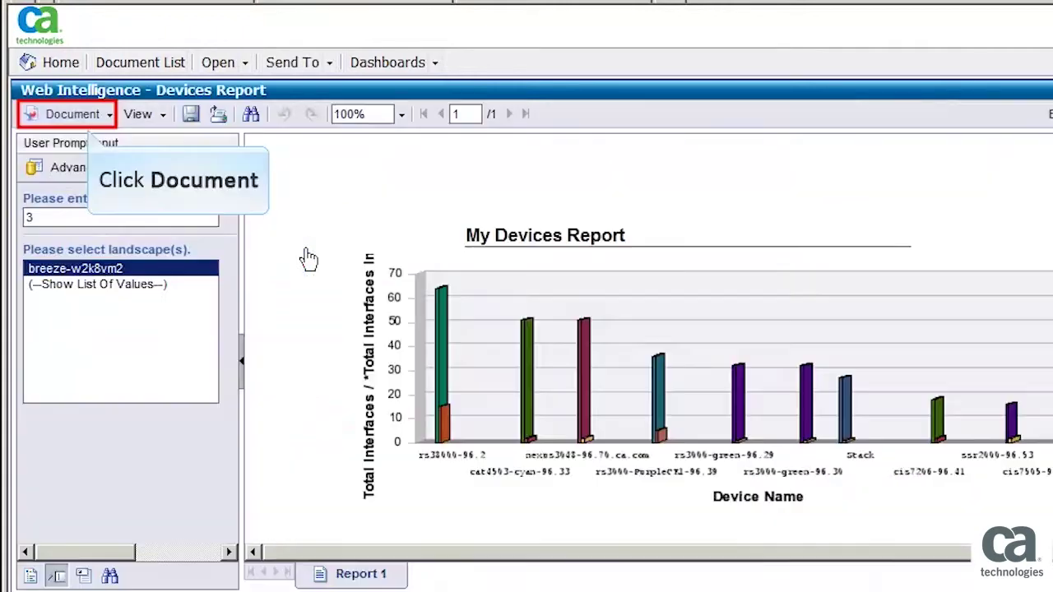
click(54, 120)
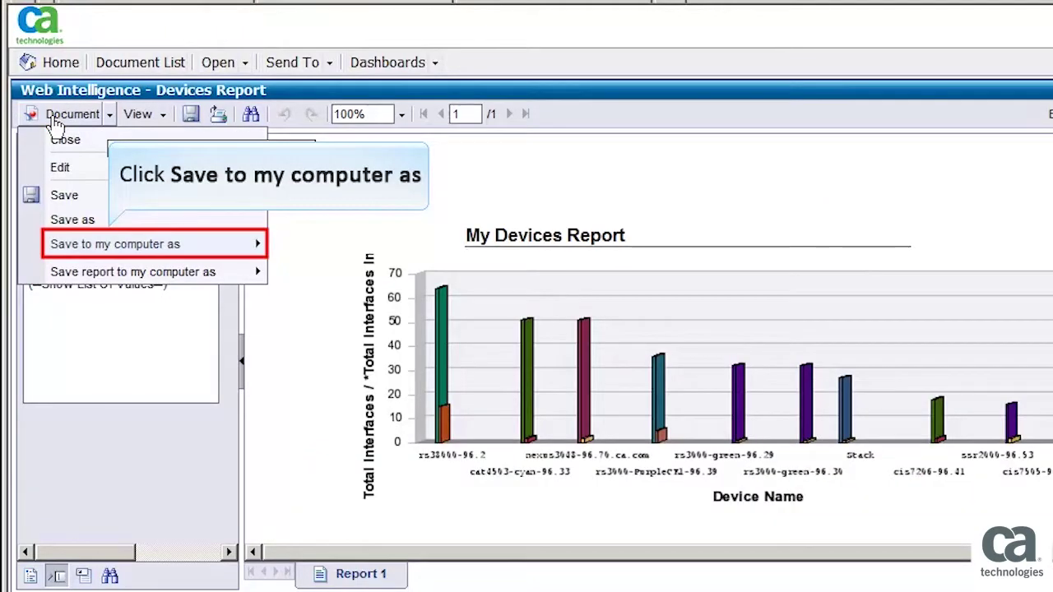
click(115, 243)
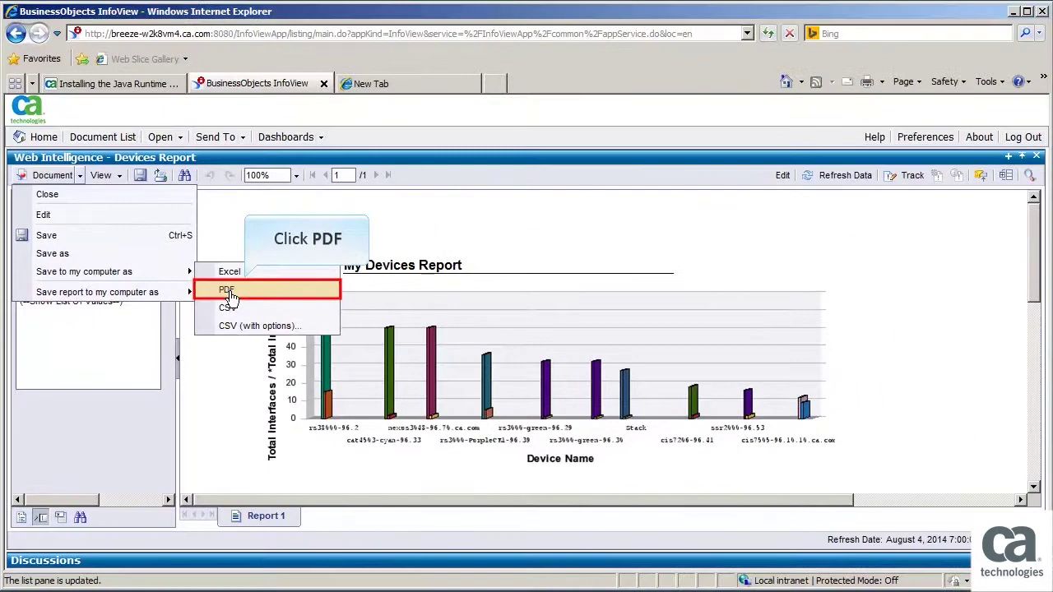
click(311, 272)
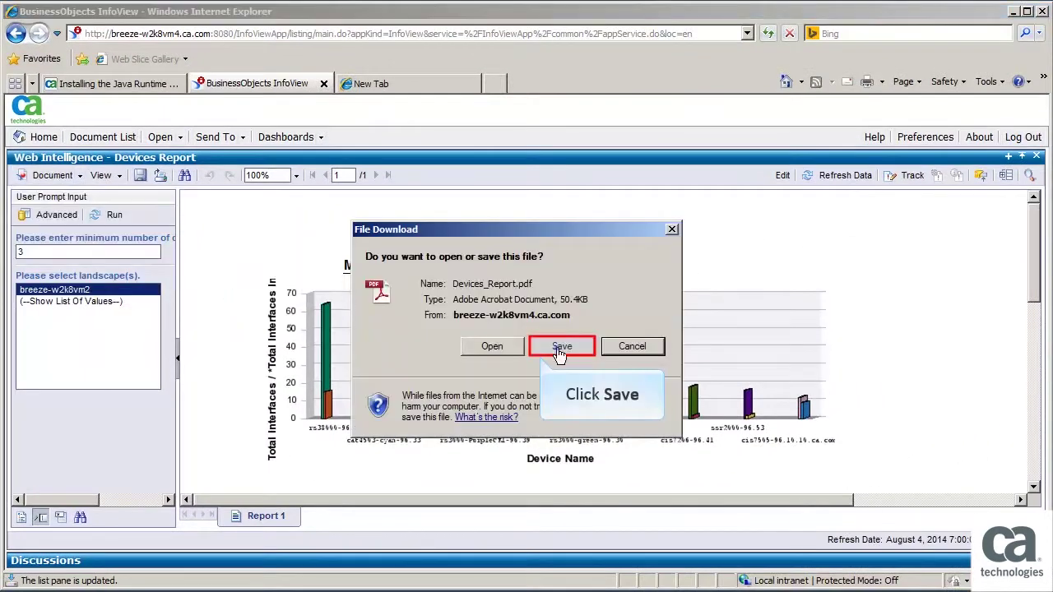
click(559, 349)
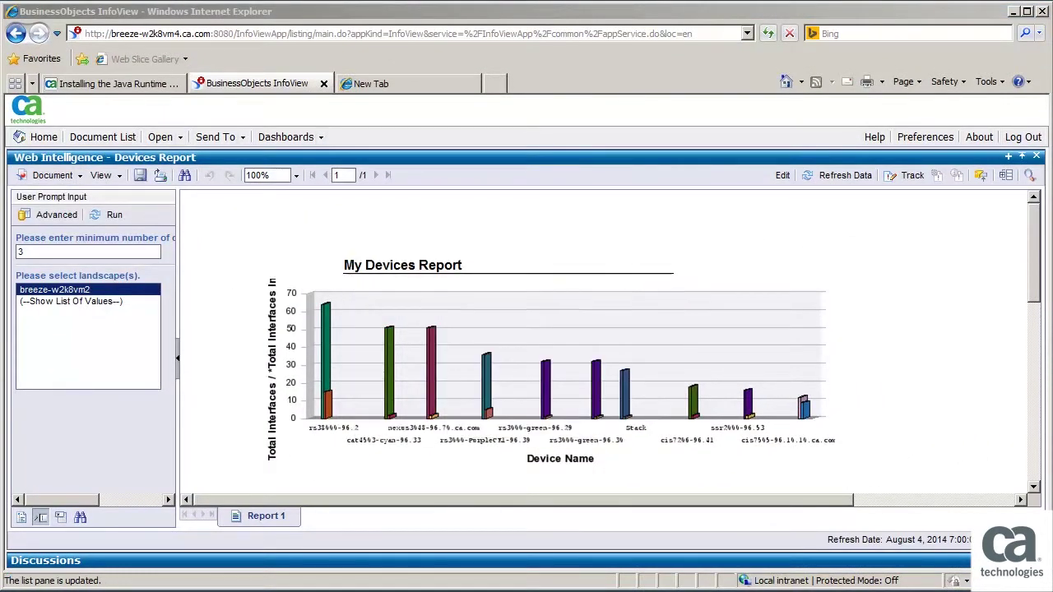